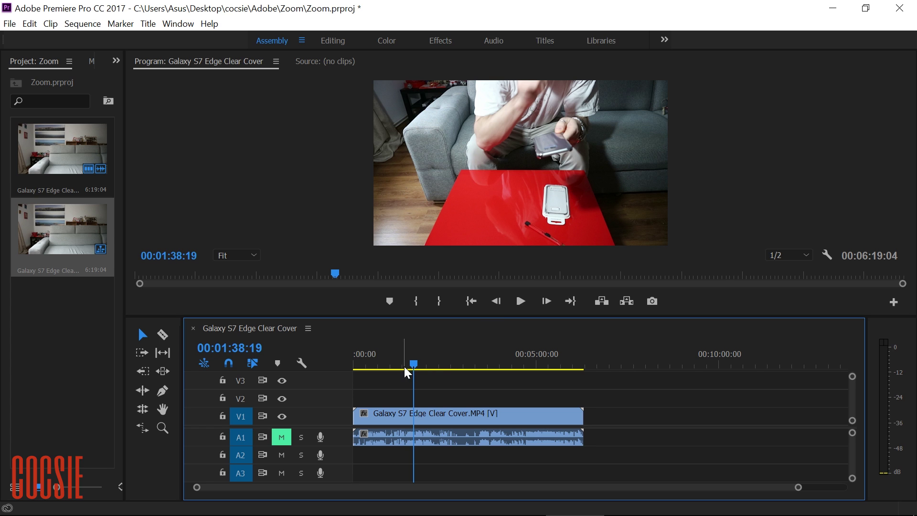
- Scrub the Galaxy S7 Edge Clear Cover sequence around 1:41 to preview the cover footage
{"action": "left_click_drag", "start_coordinate": [414, 367], "coordinate": [433, 362]}
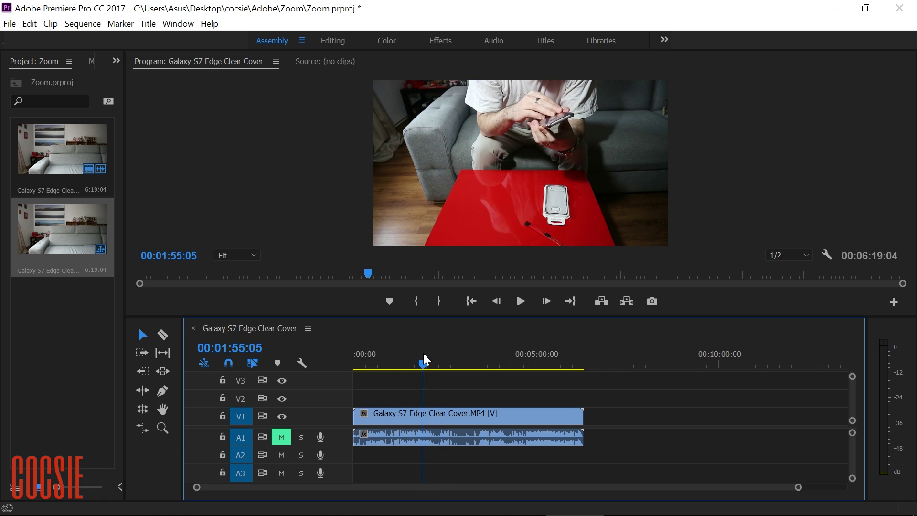
{"action": "left_click_drag", "start_coordinate": [433, 362], "coordinate": [432, 360]}
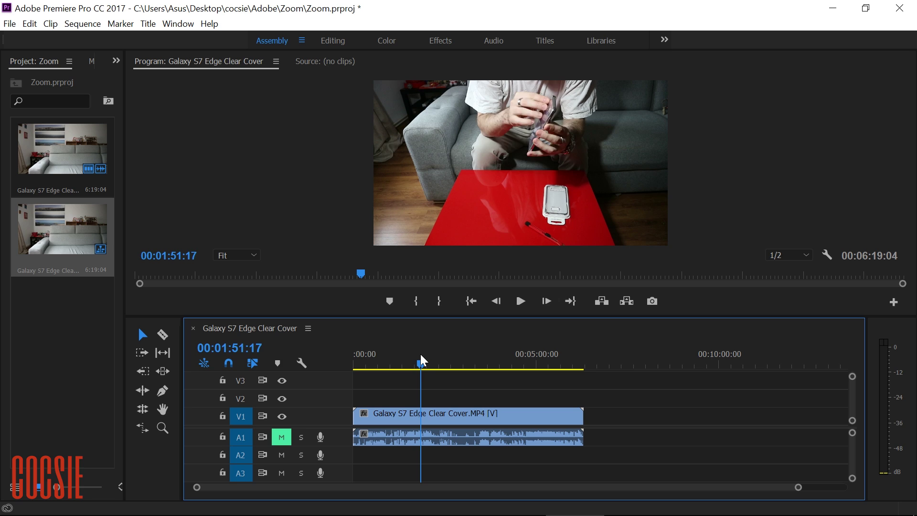
{"action": "left_click_drag", "start_coordinate": [431, 360], "coordinate": [417, 363]}
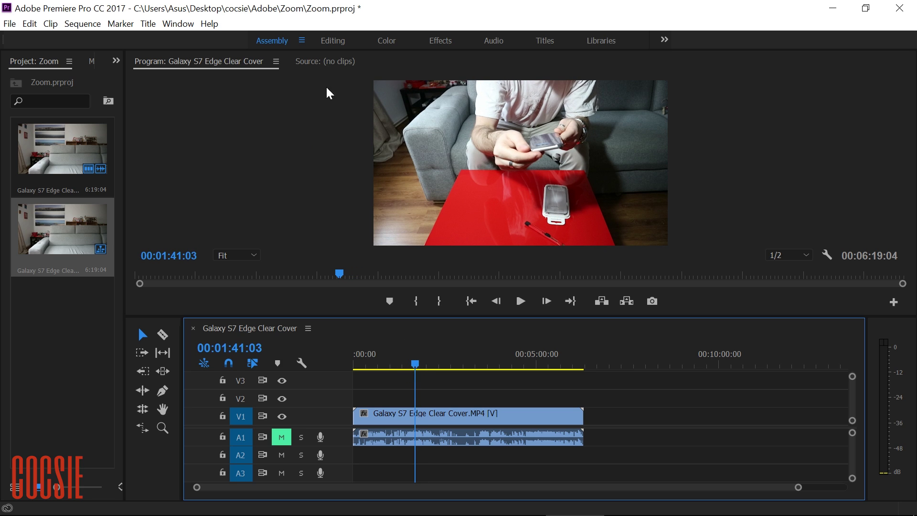
- Switch to the Editing workspace and show the selected clip's Motion settings in Effect Controls
{"action": "left_click", "coordinate": [333, 42]}
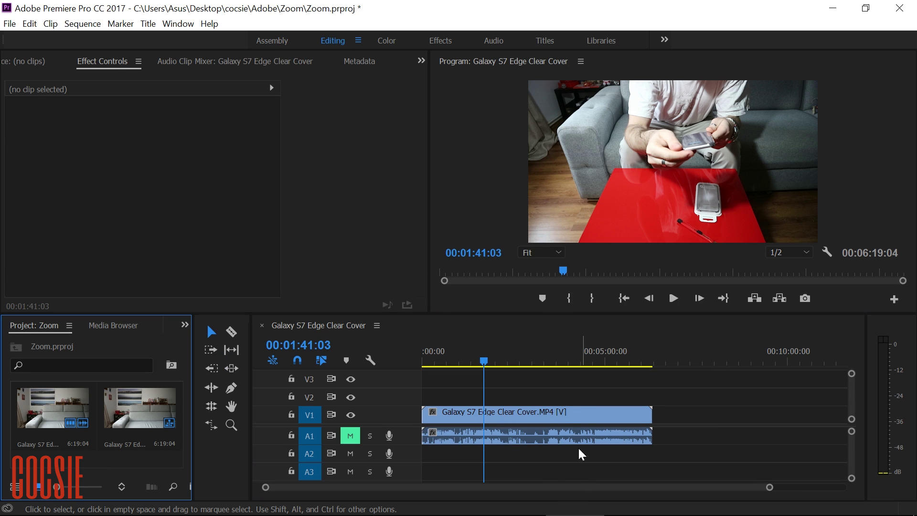
{"action": "left_click", "coordinate": [587, 416]}
{"action": "double_click", "coordinate": [588, 415]}
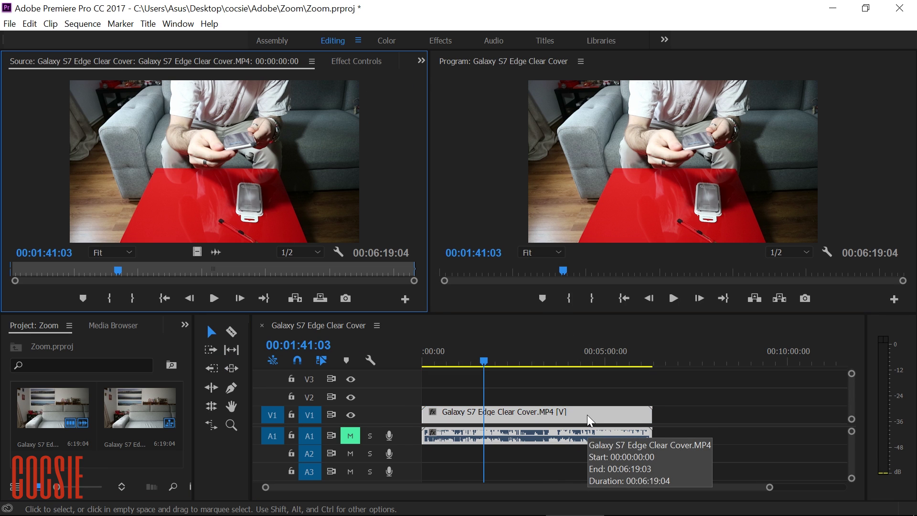
{"action": "left_click", "coordinate": [347, 59]}
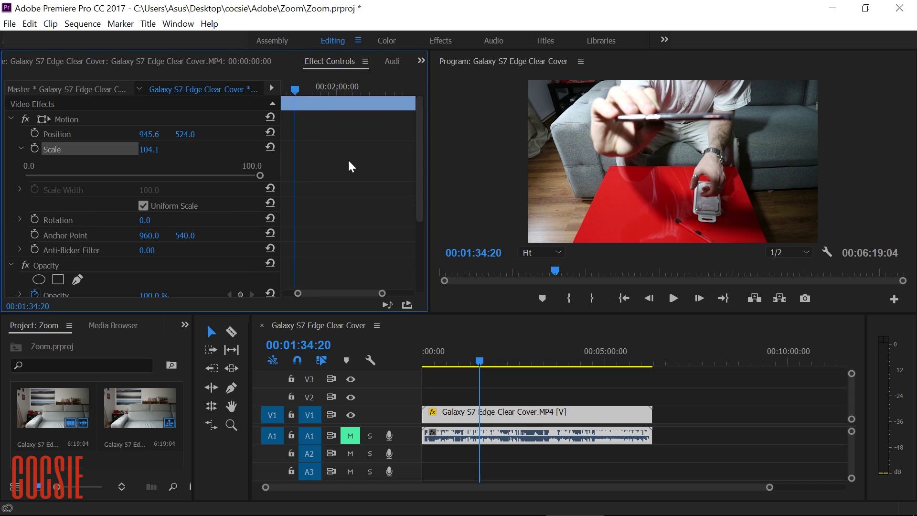
- Add Position and Scale keyframes, remove them, and move the playhead later in the clip
{"action": "left_click", "coordinate": [34, 134]}
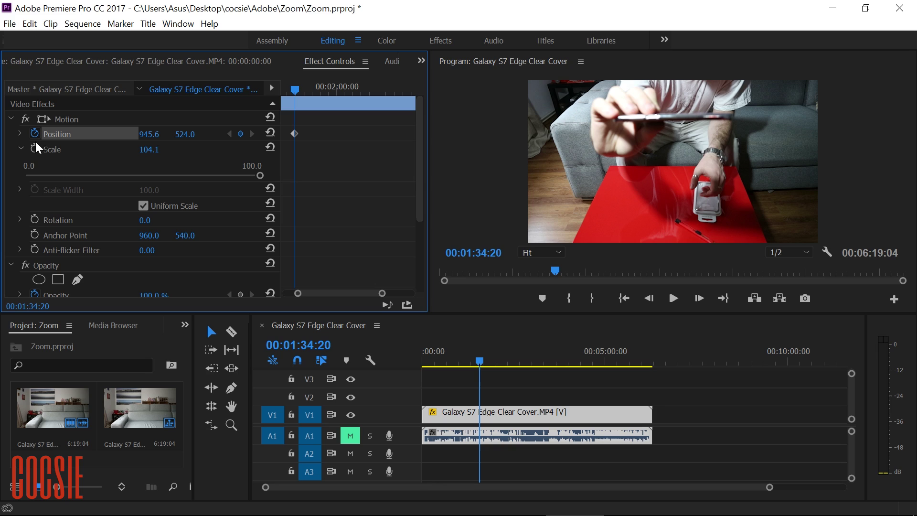
{"action": "left_click", "coordinate": [33, 148]}
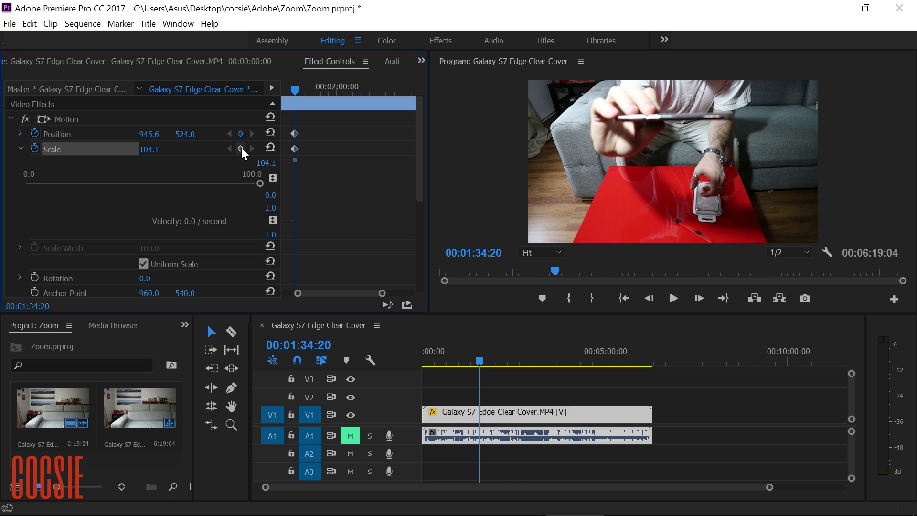
{"action": "left_click", "coordinate": [240, 134]}
{"action": "left_click", "coordinate": [242, 148]}
{"action": "left_click_drag", "start_coordinate": [293, 85], "coordinate": [329, 86]}
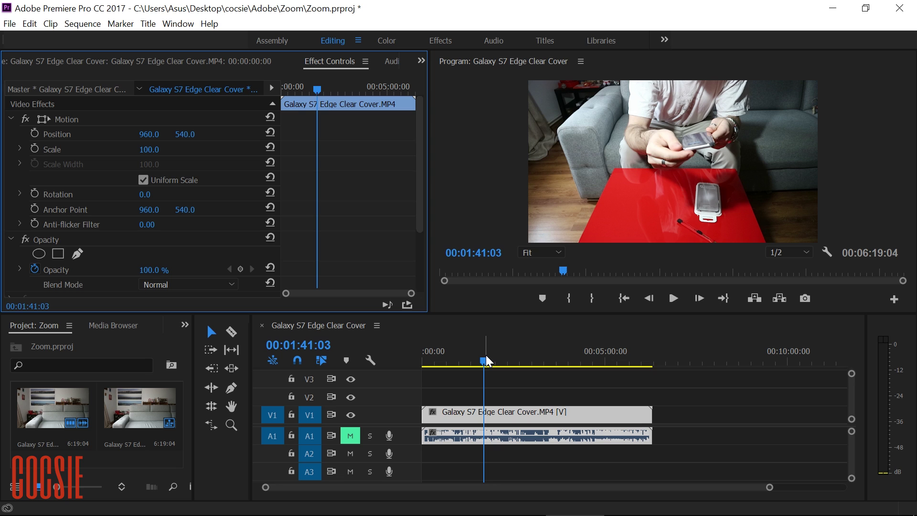
- Add Position and Scale keyframes at 01:39:23 and 02:07:01, then widen the keyframe timeline
{"action": "left_click_drag", "start_coordinate": [486, 355], "coordinate": [482, 356]}
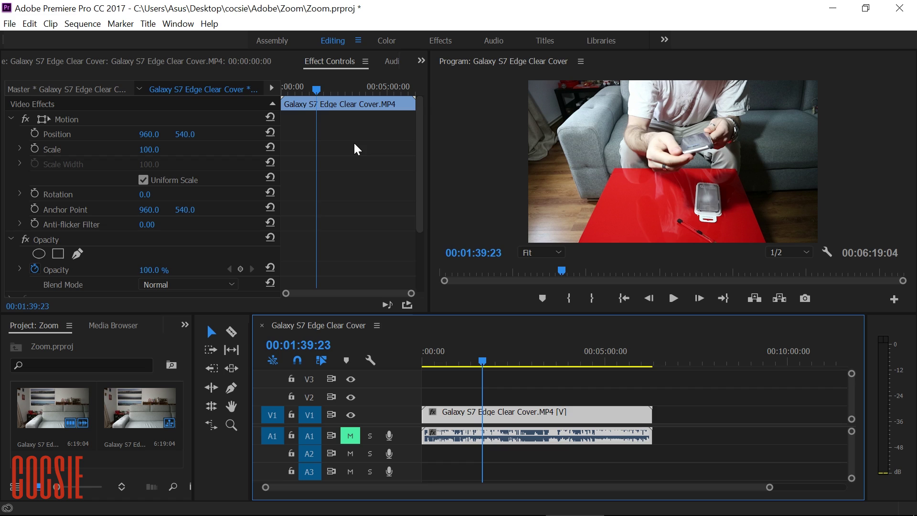
{"action": "left_click", "coordinate": [33, 149]}
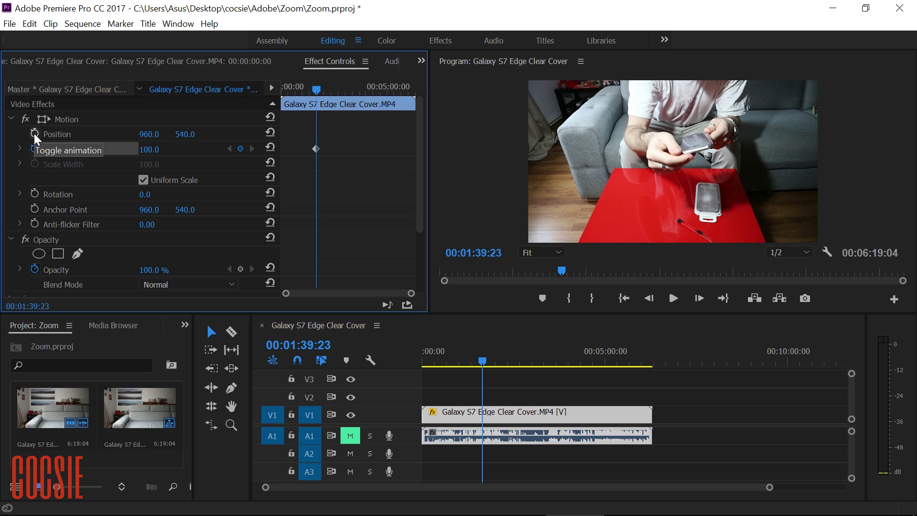
{"action": "left_click", "coordinate": [34, 133]}
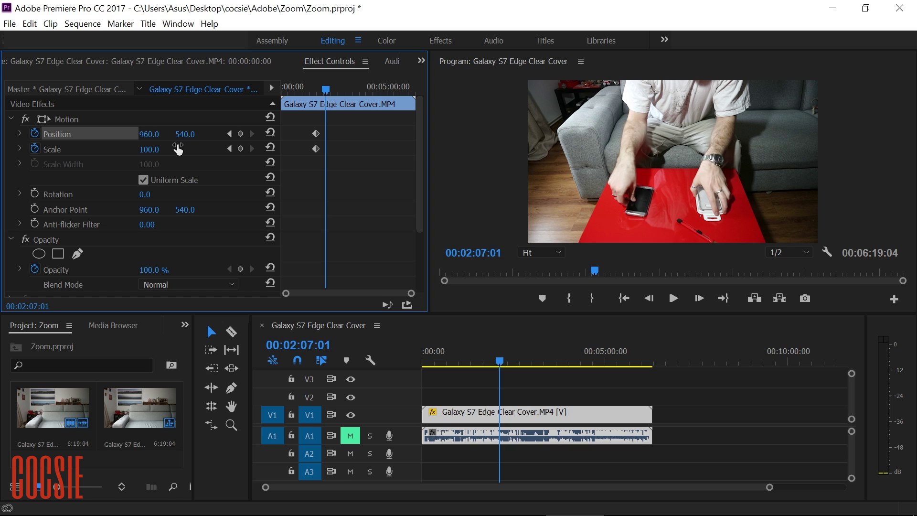
{"action": "left_click", "coordinate": [242, 149]}
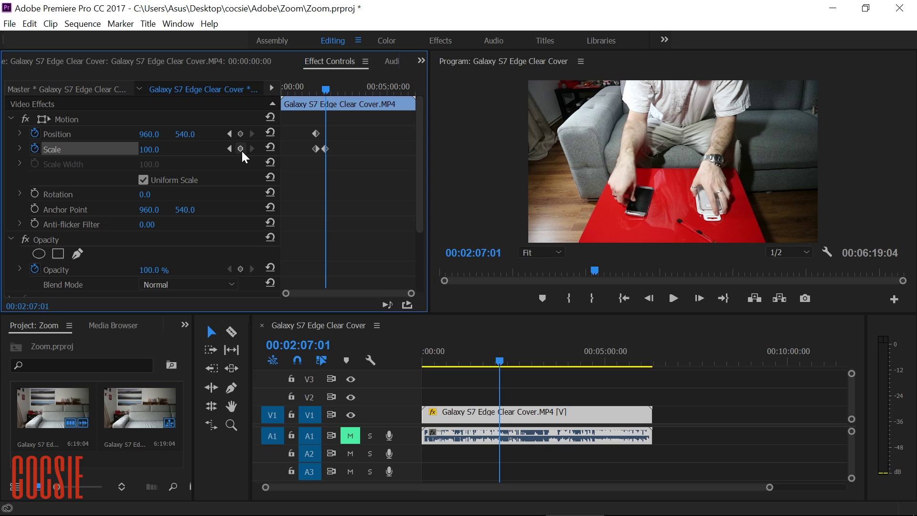
{"action": "left_click", "coordinate": [241, 134]}
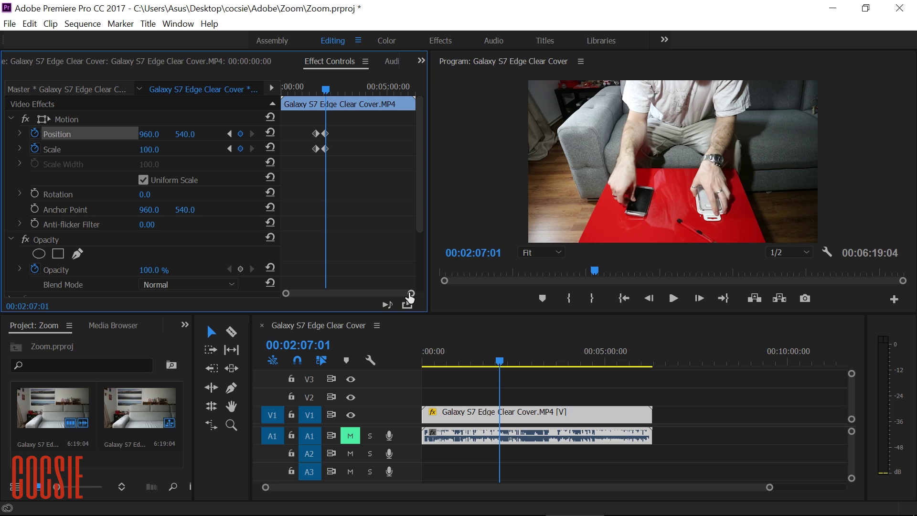
{"action": "left_click_drag", "start_coordinate": [410, 295], "coordinate": [382, 293]}
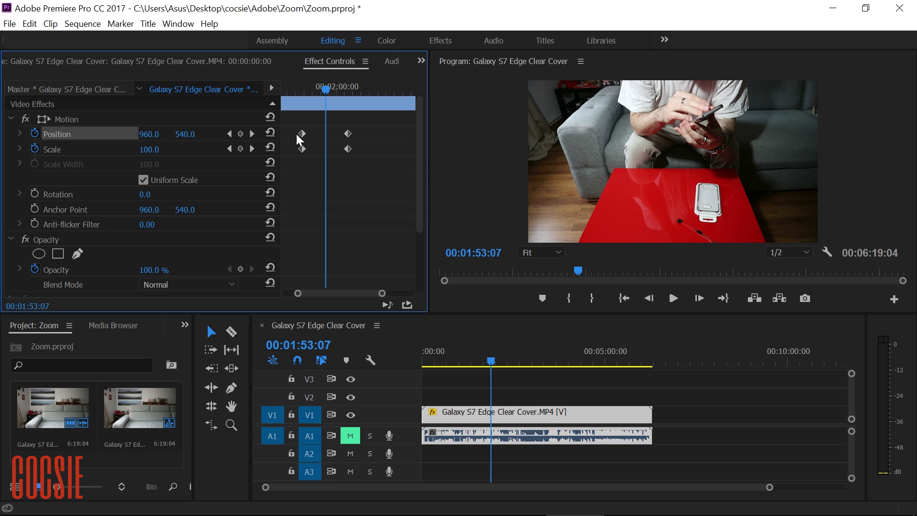
- Add Position and Scale keyframes at 01:53:07 and set Scale there to 300
{"action": "left_click", "coordinate": [242, 133]}
{"action": "left_click", "coordinate": [241, 148]}
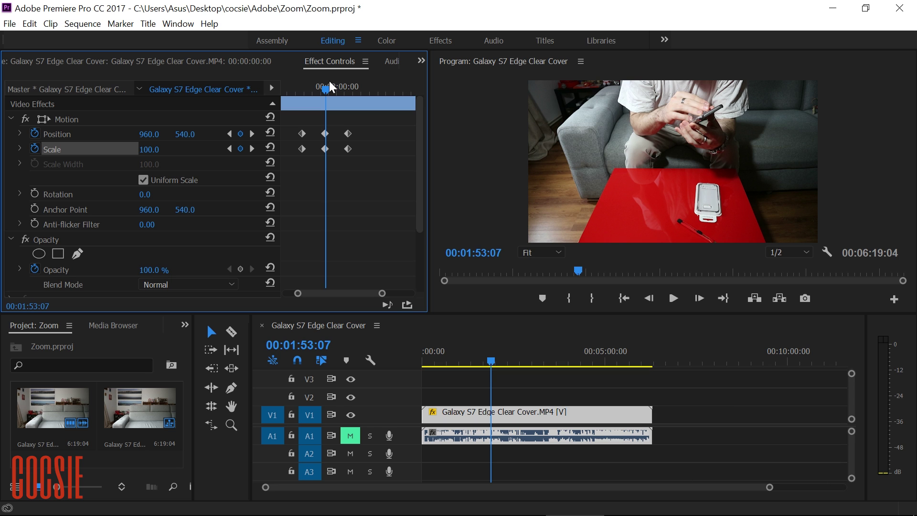
{"action": "mouse_move", "coordinate": [324, 89]}
{"action": "left_mouse_down"}
{"action": "mouse_move", "coordinate": [315, 88]}
{"action": "mouse_move", "coordinate": [325, 91]}
{"action": "left_mouse_up"}
{"action": "left_click", "coordinate": [250, 148]}
{"action": "left_click", "coordinate": [143, 150]}
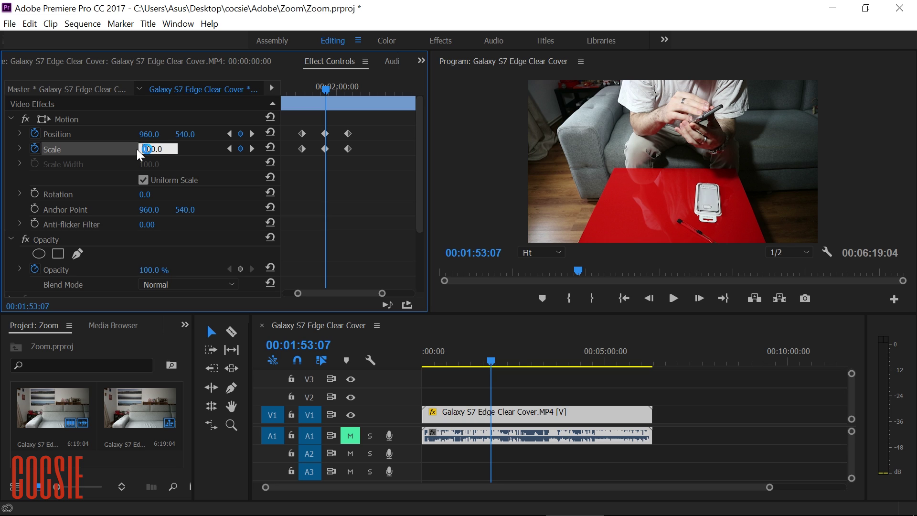
{"action": "key", "text": "Delete"}
{"action": "type", "text": "3"}
{"action": "left_click", "coordinate": [664, 180]}
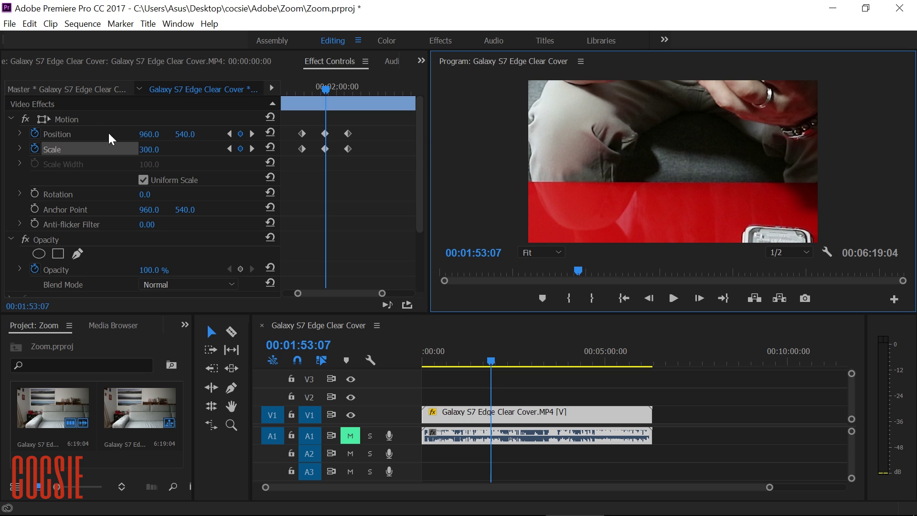
- Move the 300% image to Position 261.4, -235.5 to centre the white phone cover
{"action": "left_click", "coordinate": [75, 132]}
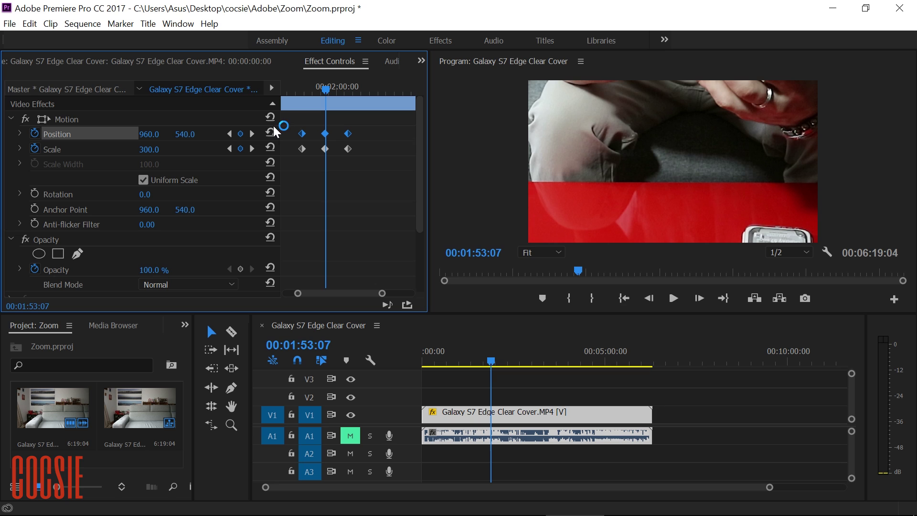
{"action": "left_click", "coordinate": [730, 175]}
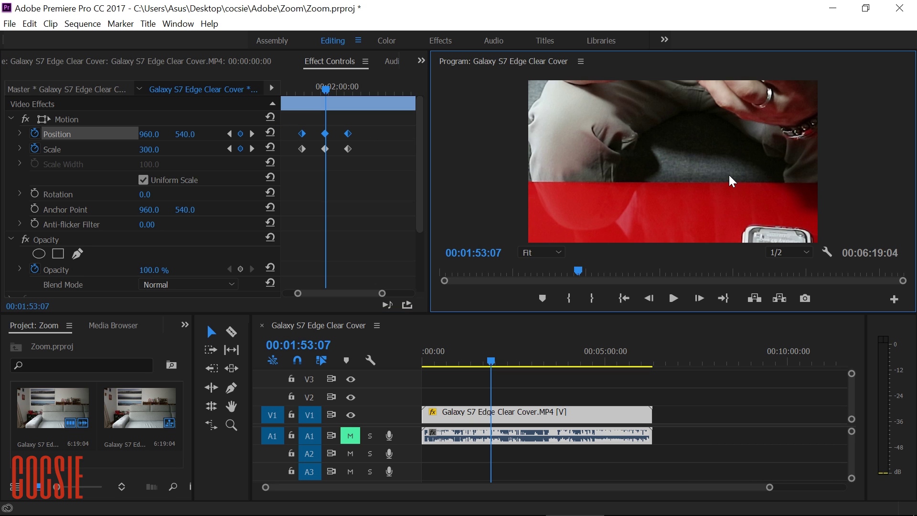
{"action": "left_click", "coordinate": [729, 174]}
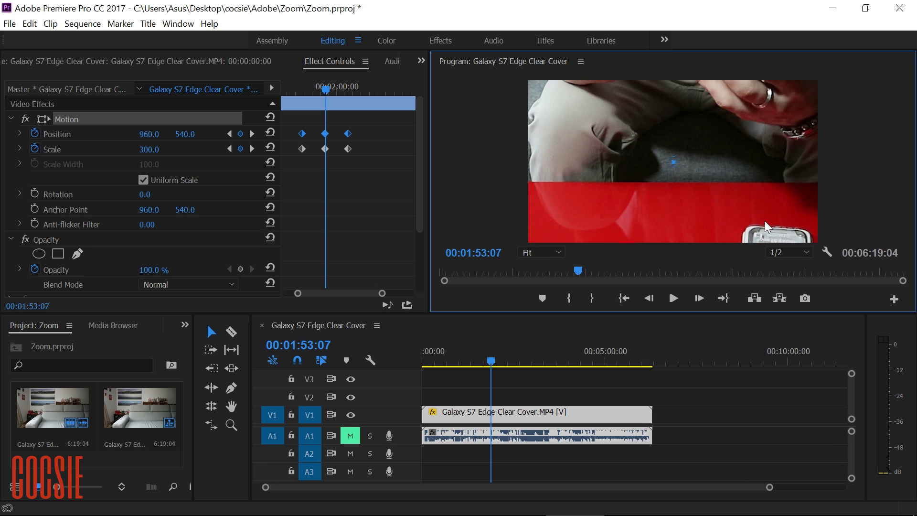
{"action": "mouse_move", "coordinate": [765, 221]}
{"action": "left_mouse_down"}
{"action": "mouse_move", "coordinate": [685, 111]}
{"action": "mouse_move", "coordinate": [660, 104]}
{"action": "left_mouse_up"}
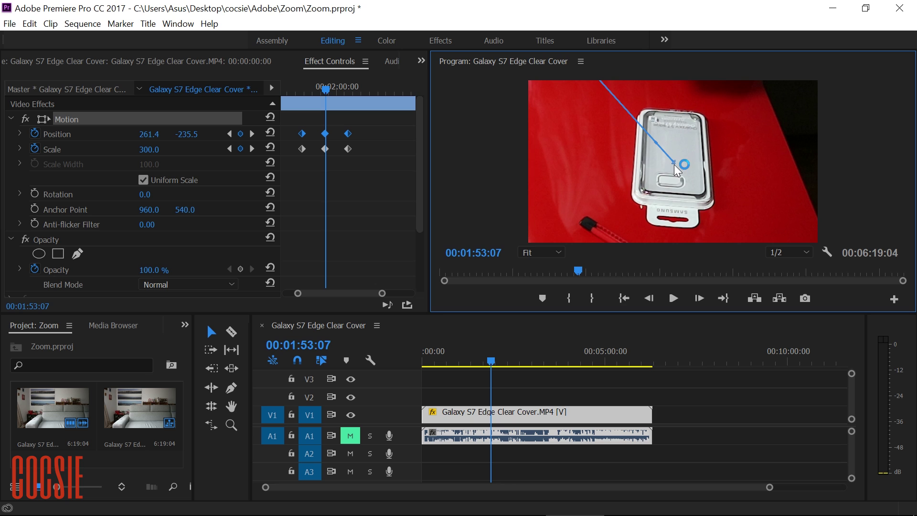
{"action": "left_click_drag", "start_coordinate": [319, 86], "coordinate": [300, 84]}
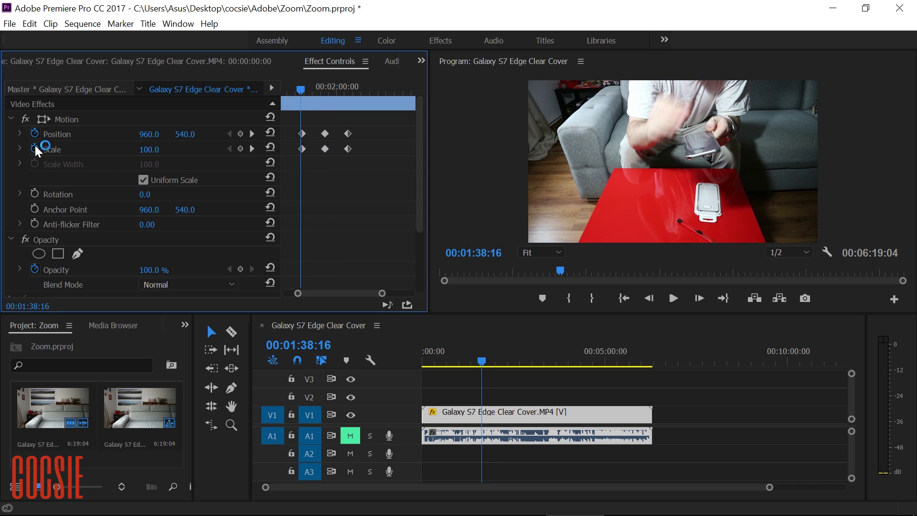
- Show the Scale graphs and play the zoom from just before it, stopping at 2:02:14
{"action": "left_click", "coordinate": [20, 148]}
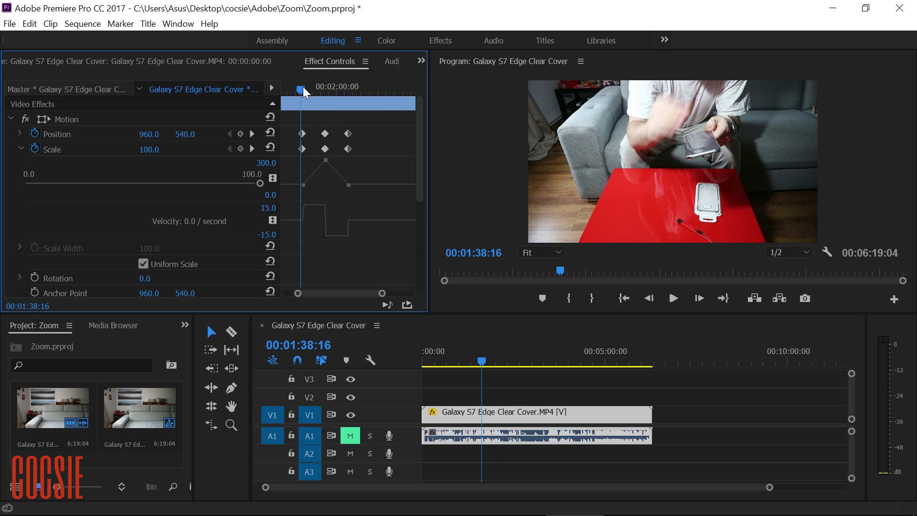
{"action": "left_click_drag", "start_coordinate": [299, 90], "coordinate": [297, 91]}
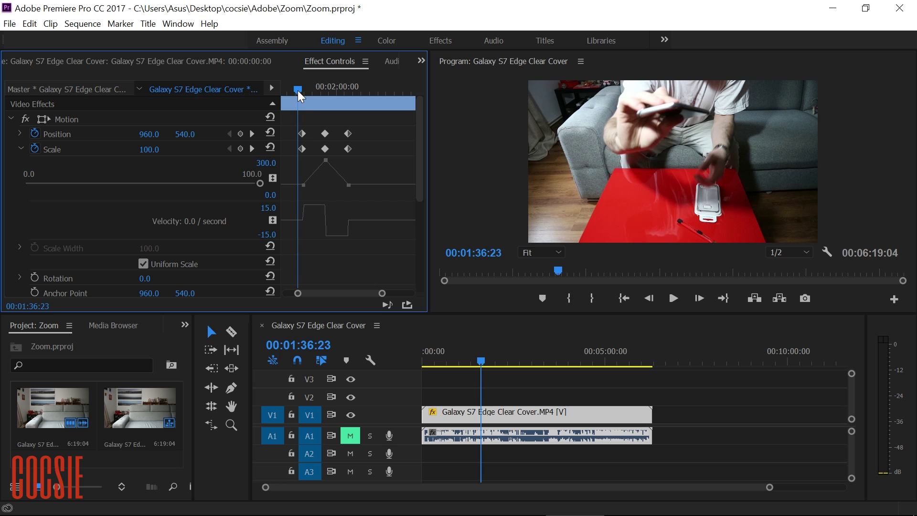
{"action": "key", "text": "space"}
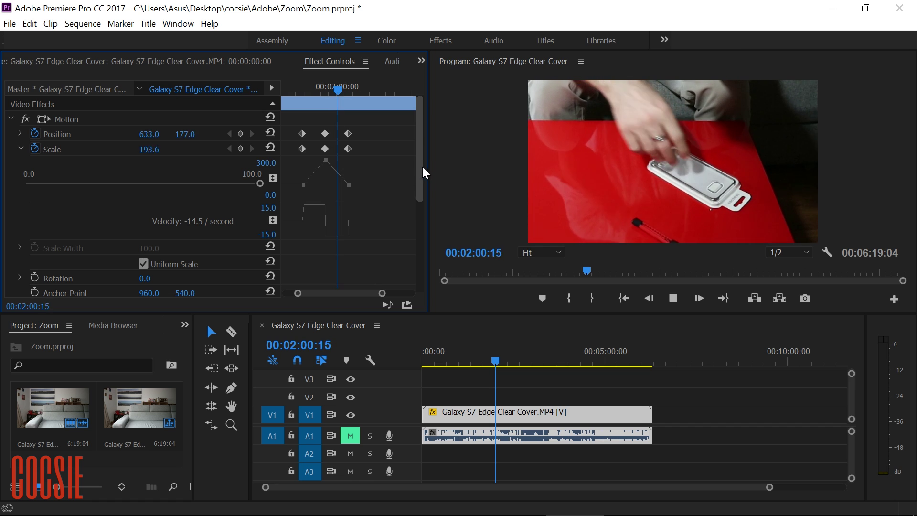
{"action": "key", "text": "space"}
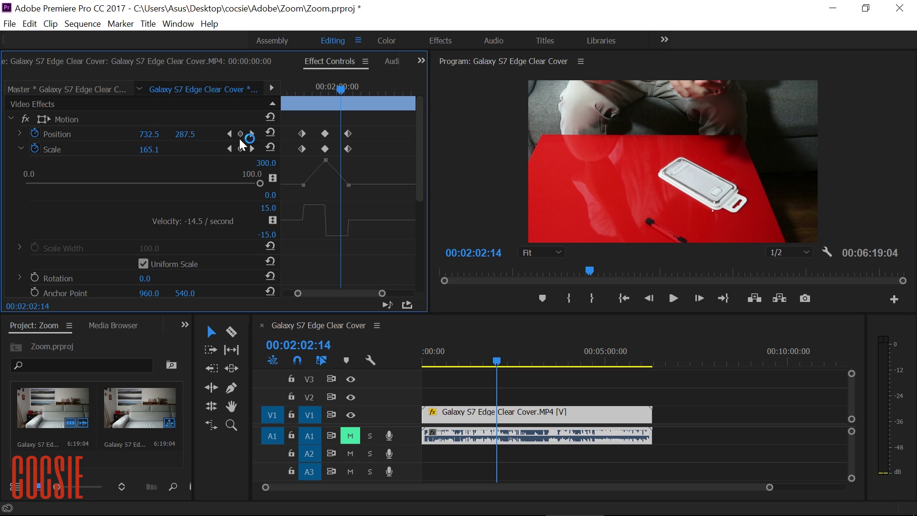
- Copy the zoomed-in middle Position keyframe
{"action": "left_click_drag", "start_coordinate": [342, 89], "coordinate": [364, 138]}
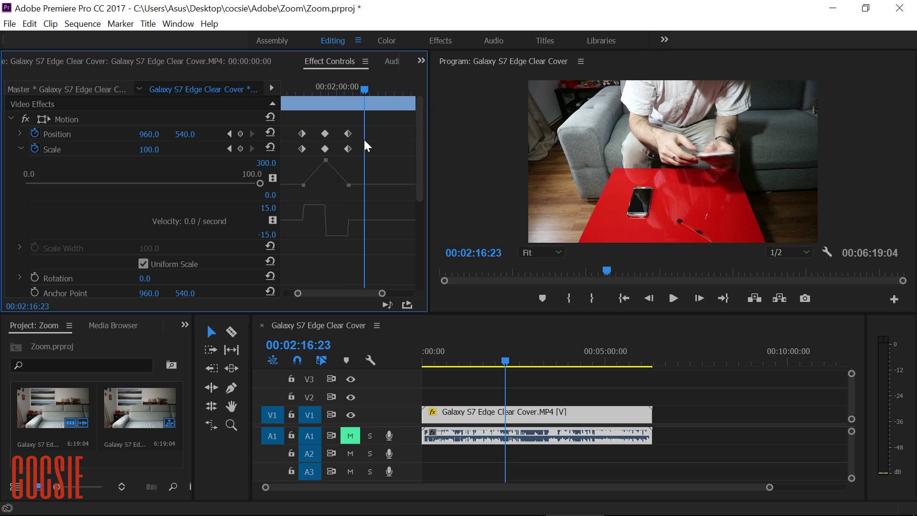
{"action": "left_click", "coordinate": [326, 134]}
{"action": "right_click", "coordinate": [326, 134]}
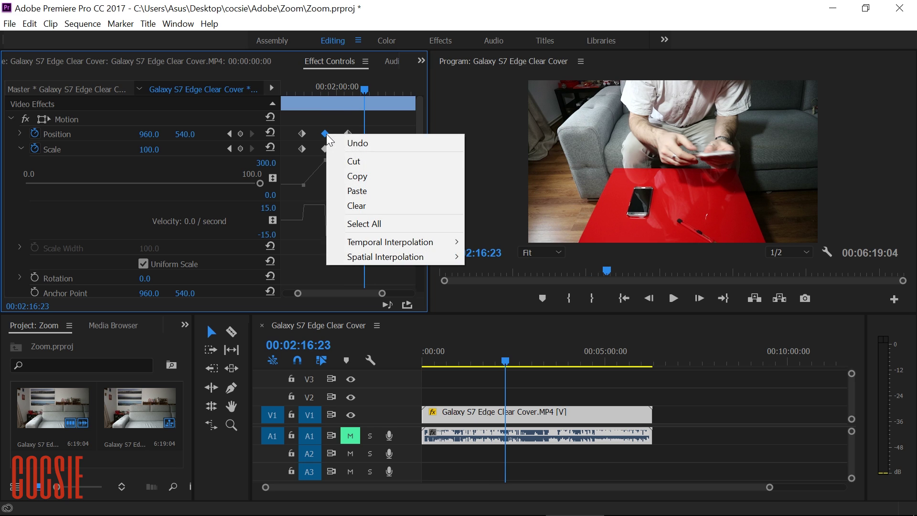
{"action": "left_click", "coordinate": [362, 176]}
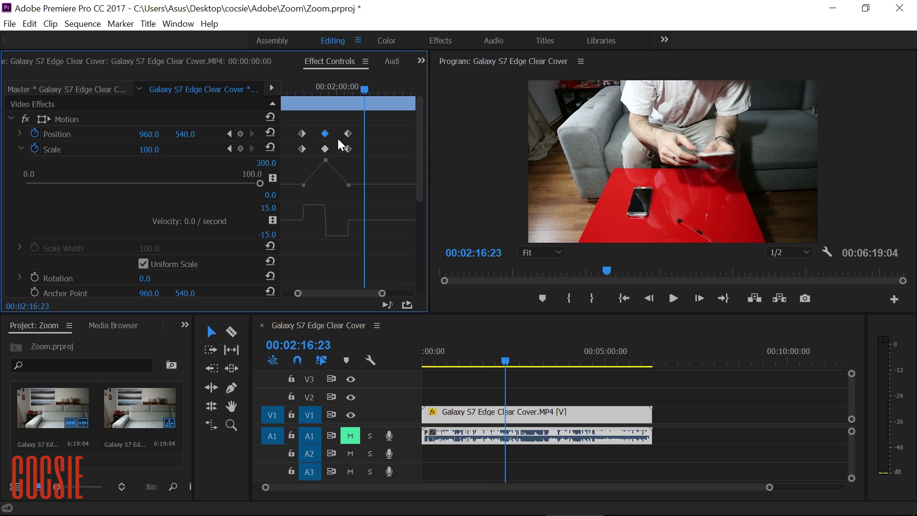
- Copy the 300% Scale keyframe, paste it at 01:59:07, and play back the held zoom
{"action": "left_click_drag", "start_coordinate": [365, 88], "coordinate": [337, 89]}
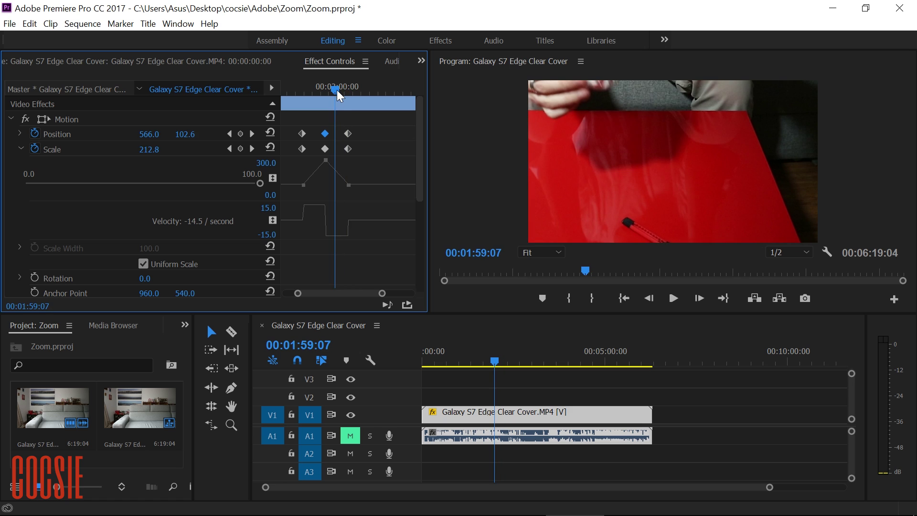
{"action": "right_click", "coordinate": [325, 151]}
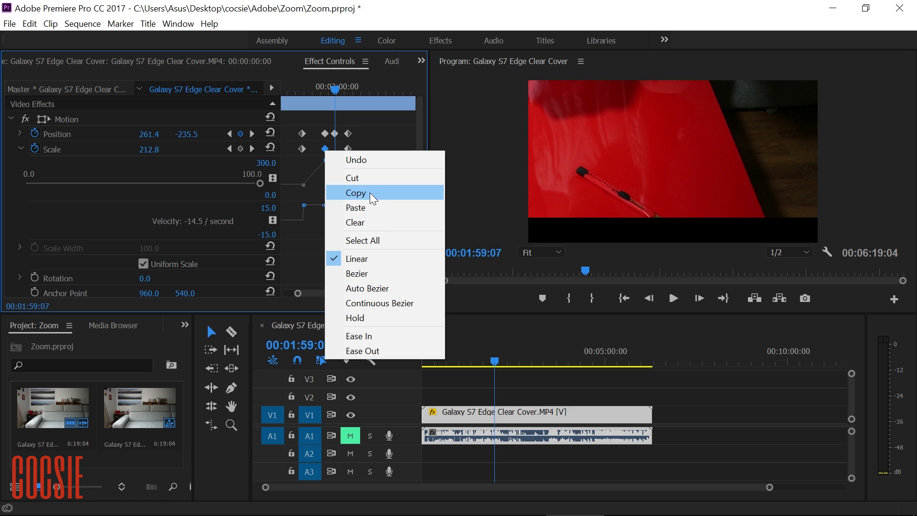
{"action": "left_click", "coordinate": [368, 193]}
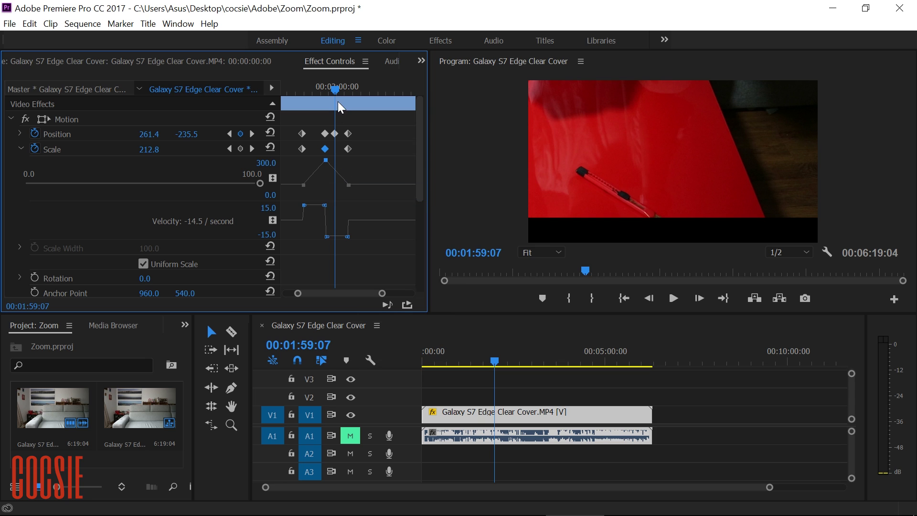
{"action": "right_click", "coordinate": [334, 148]}
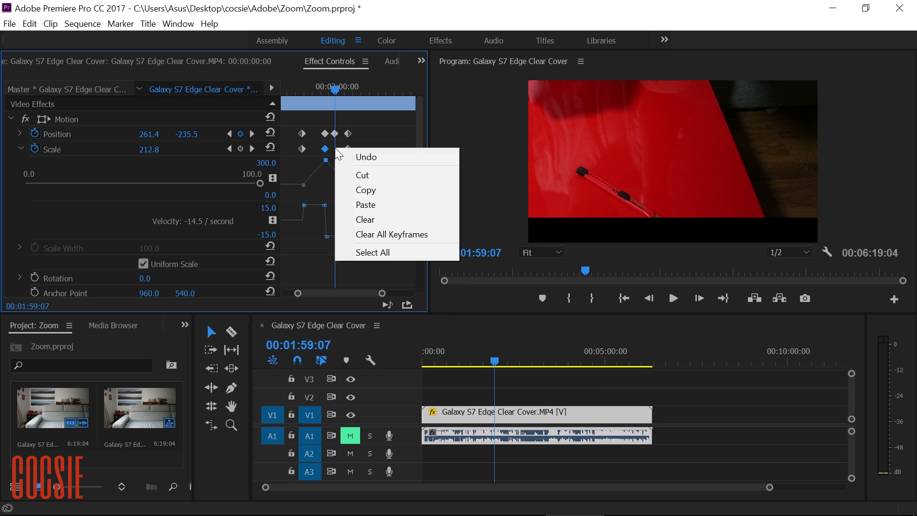
{"action": "left_click", "coordinate": [367, 204]}
{"action": "left_click_drag", "start_coordinate": [333, 88], "coordinate": [314, 90]}
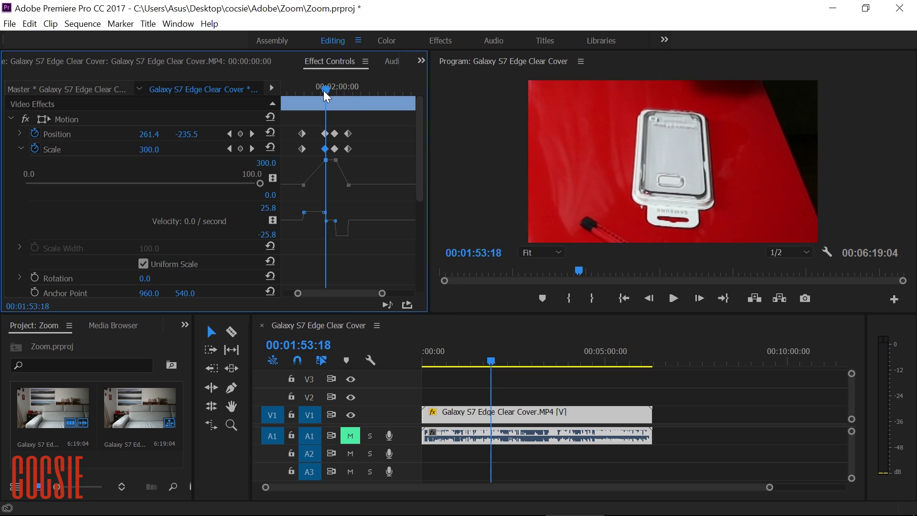
{"action": "key", "text": "space"}
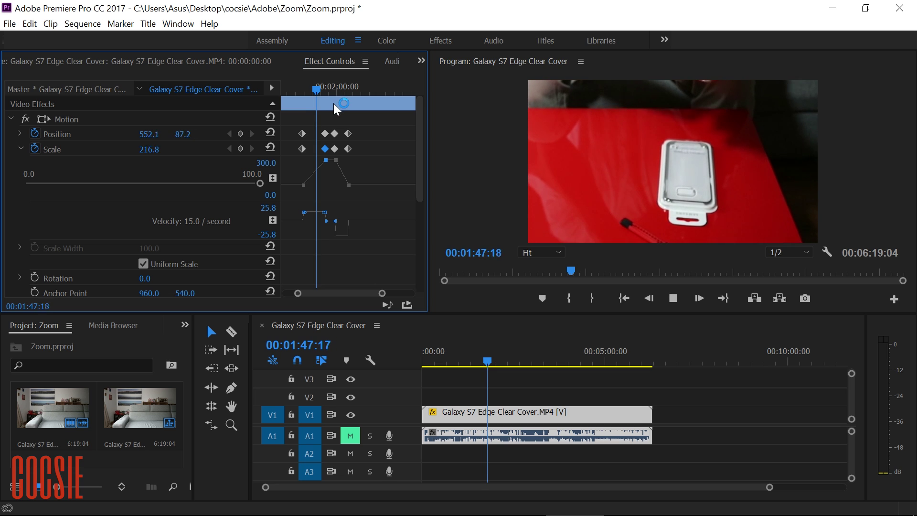